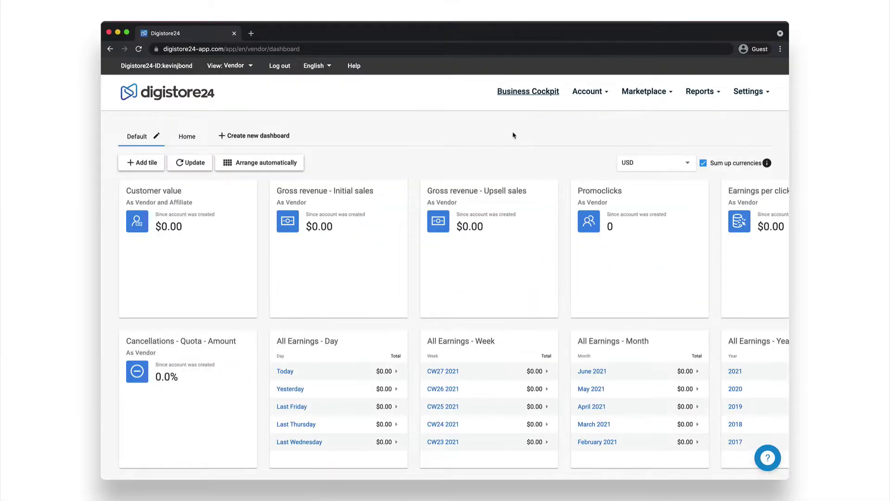
Start a new classic order form and select its Name field for 'Order Form for Video'
click(600, 95)
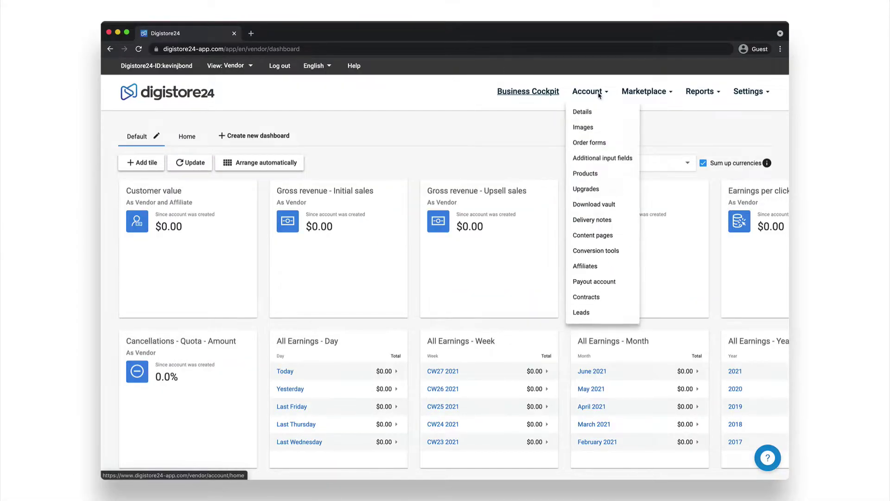
click(591, 143)
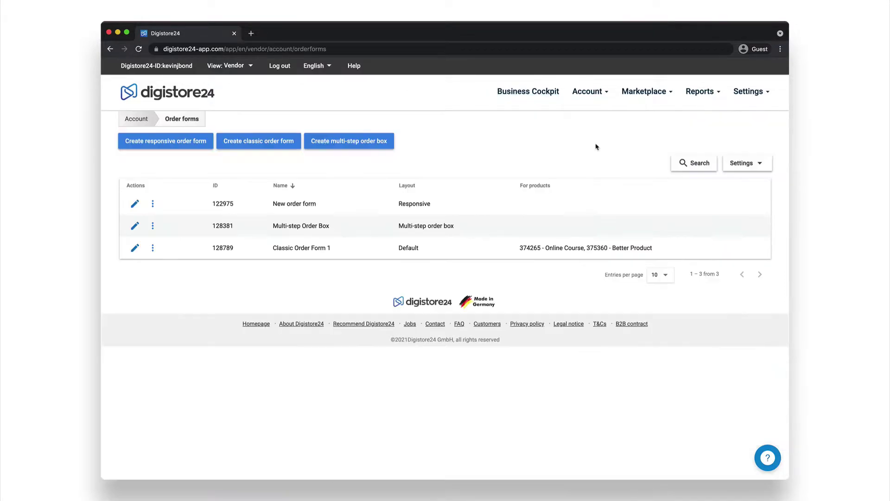
click(268, 145)
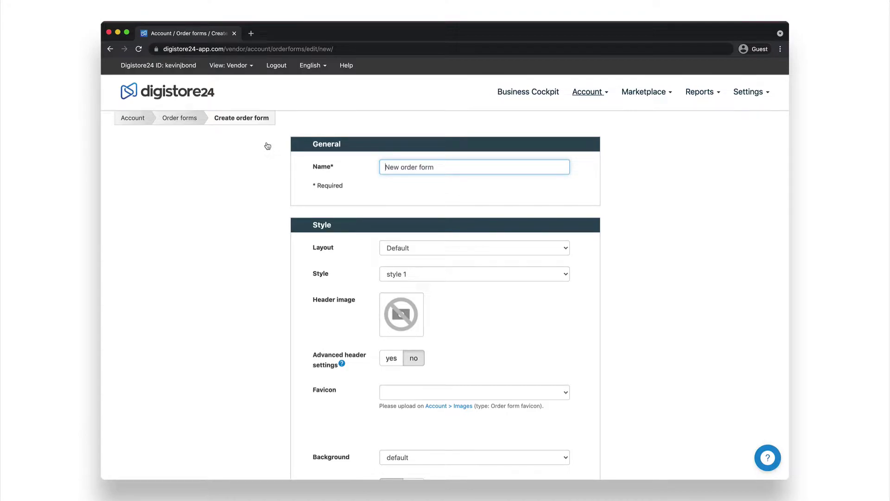
triple_click(453, 168)
text(Order Form for Video)
click(459, 251)
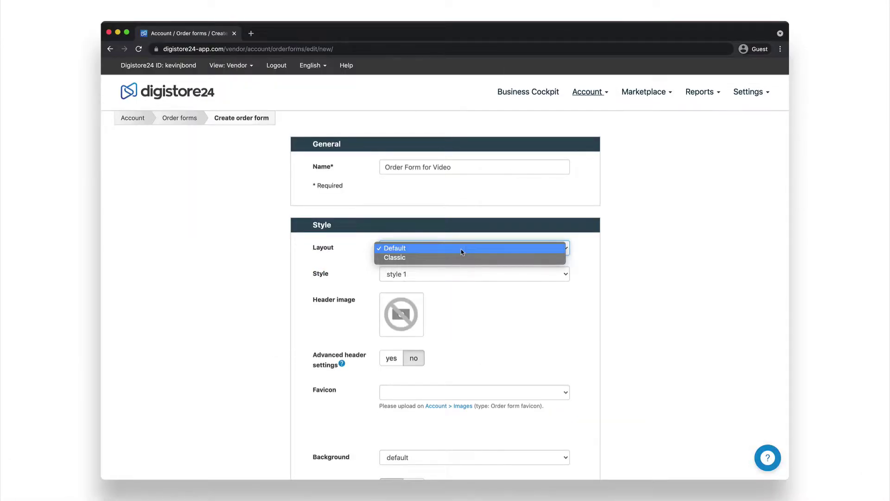
click(462, 251)
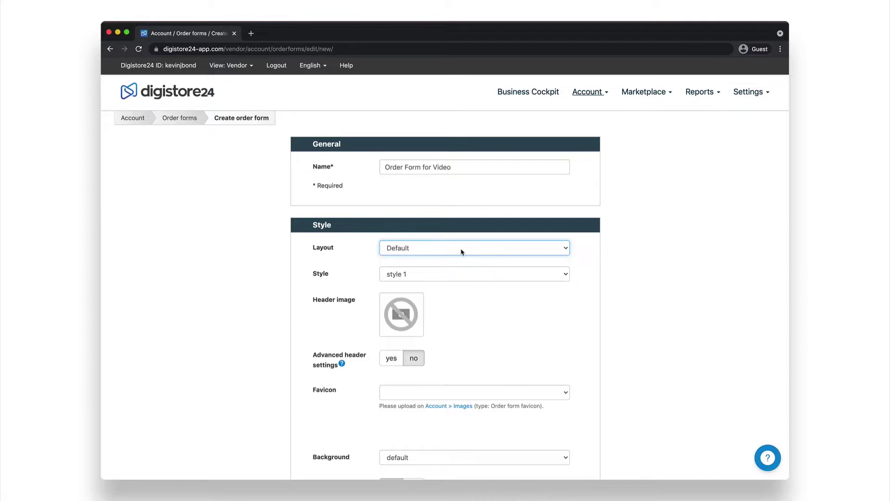
click(471, 277)
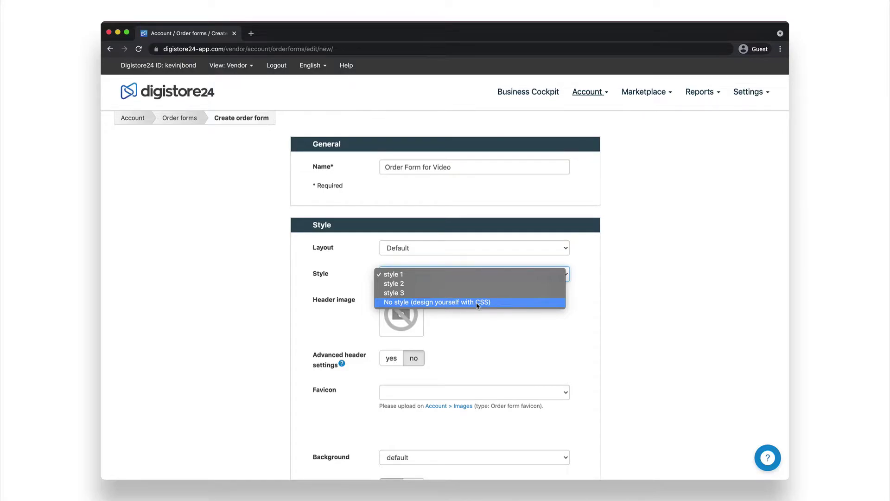
click(483, 322)
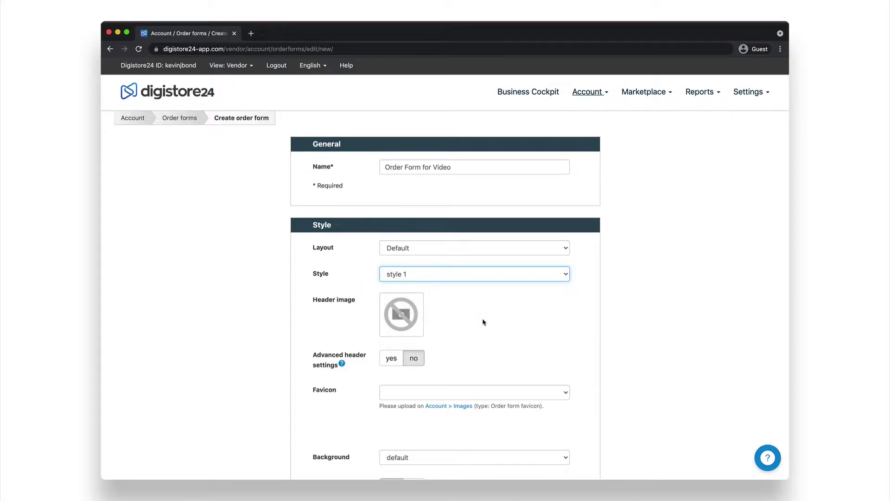
scroll(483, 323, down, 15)
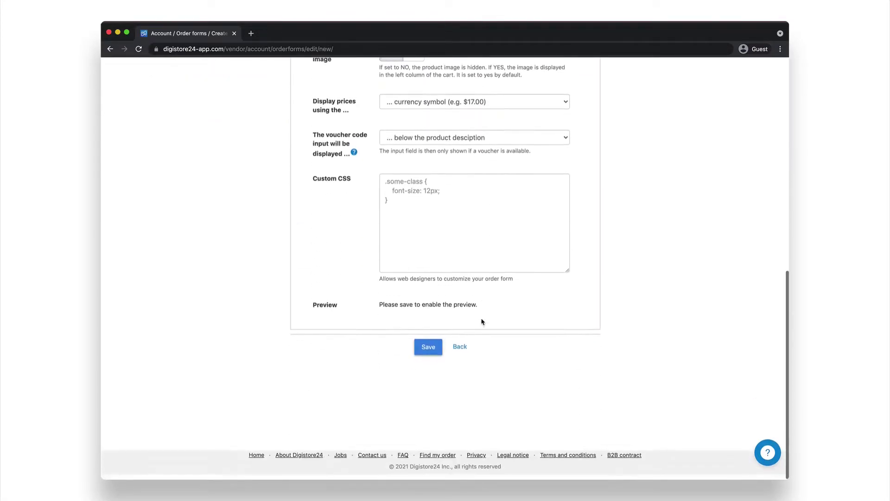
click(466, 231)
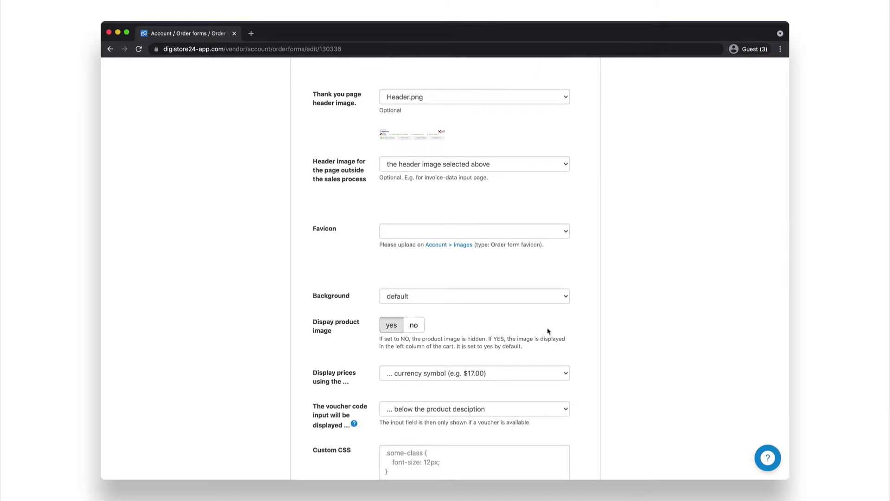
click(481, 300)
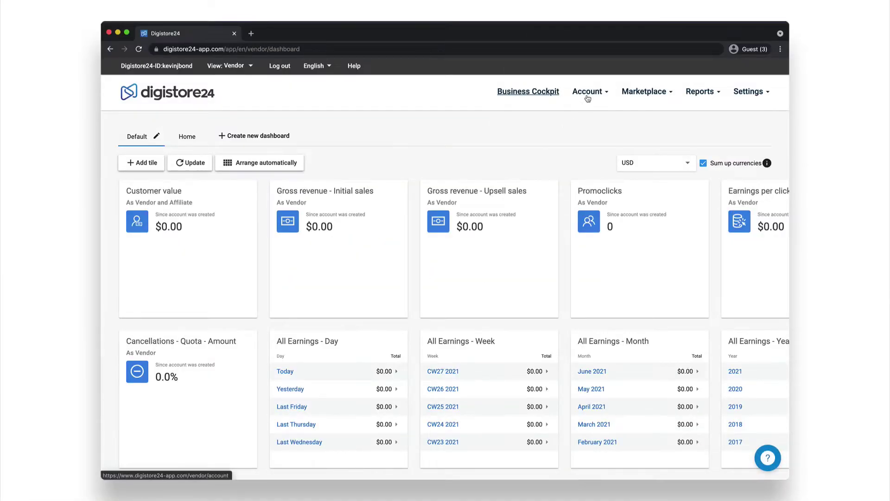
Start a new image in the account's Images library and list the image types
click(588, 97)
click(588, 129)
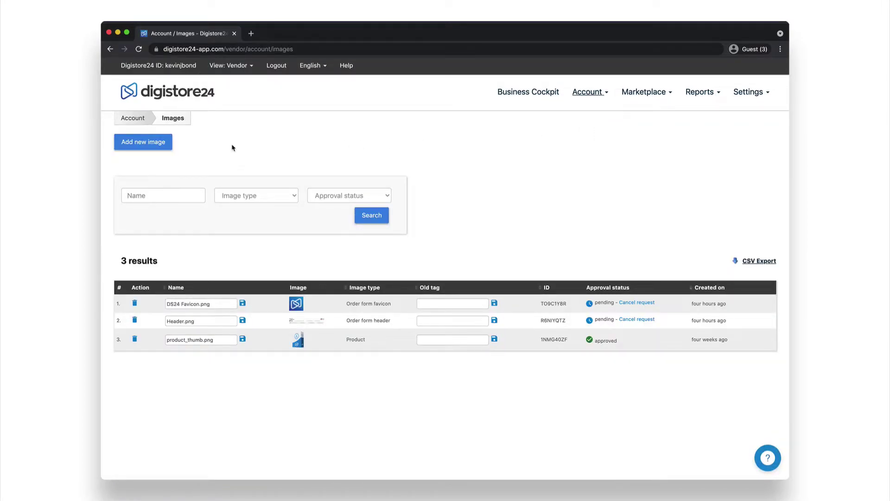
click(163, 148)
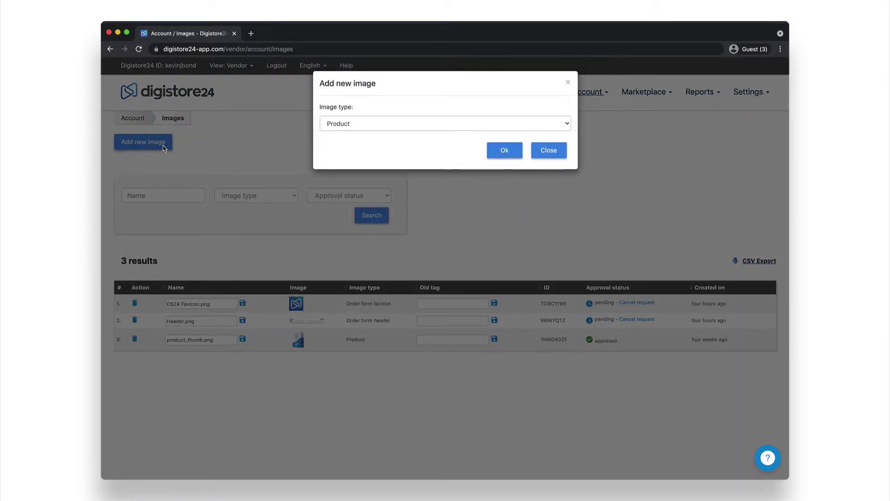
click(418, 126)
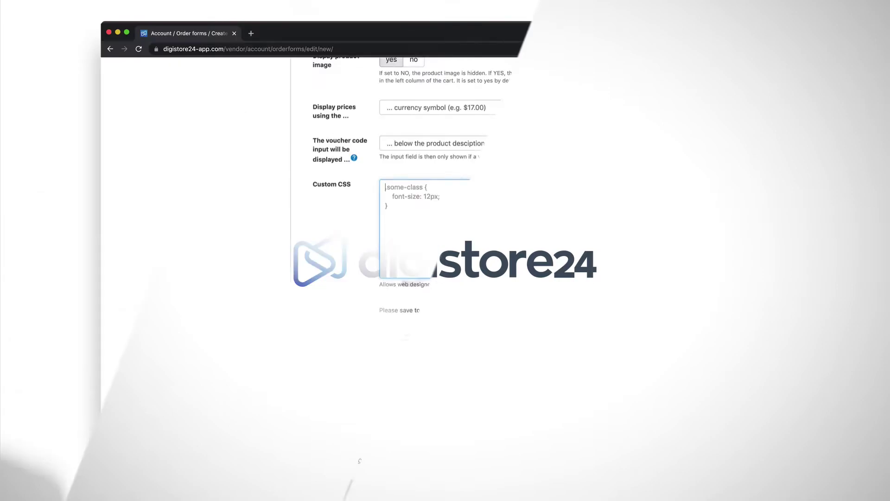
scroll(466, 233, up, 5)
scroll(466, 232, up, 2)
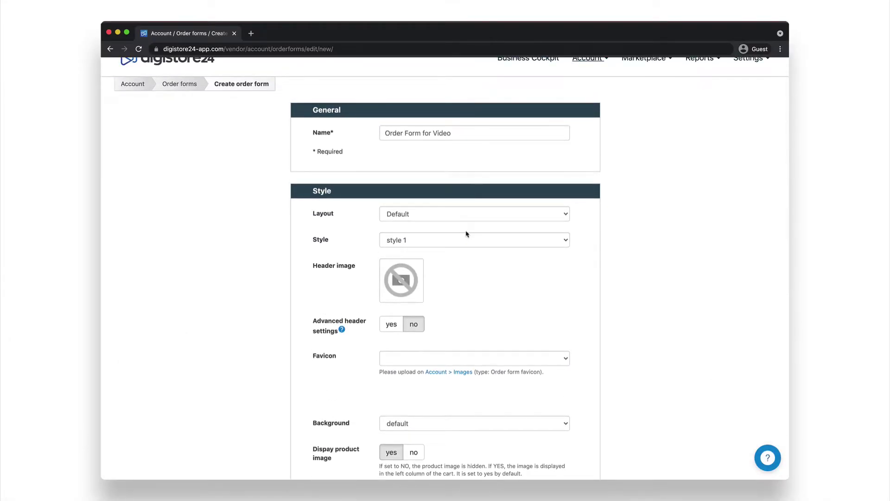
Apply the uploaded header image to the form and turn on advanced header settings
click(402, 288)
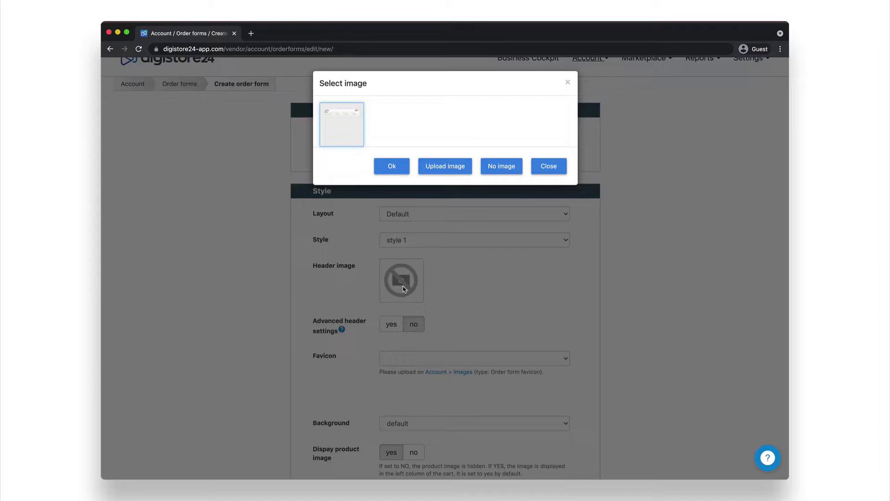
click(394, 172)
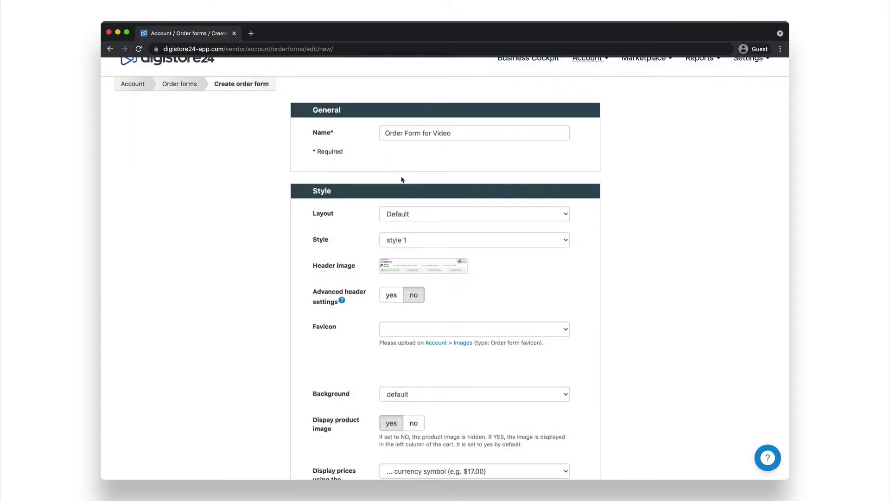
click(391, 298)
Set the thank-you page header image to Header.png
click(391, 297)
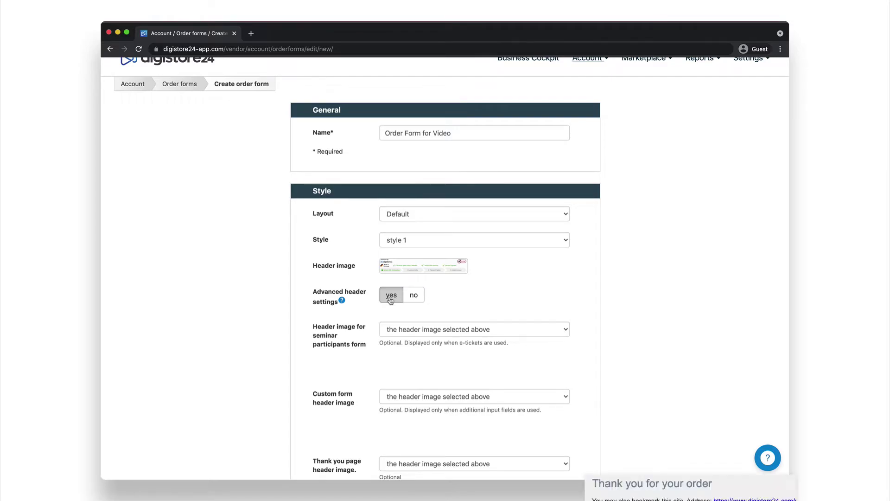
scroll(392, 299, down, 5)
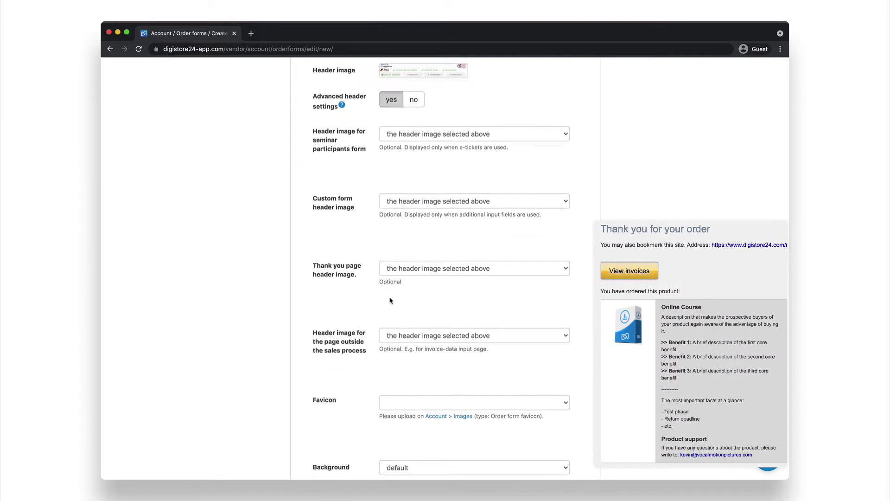
click(448, 271)
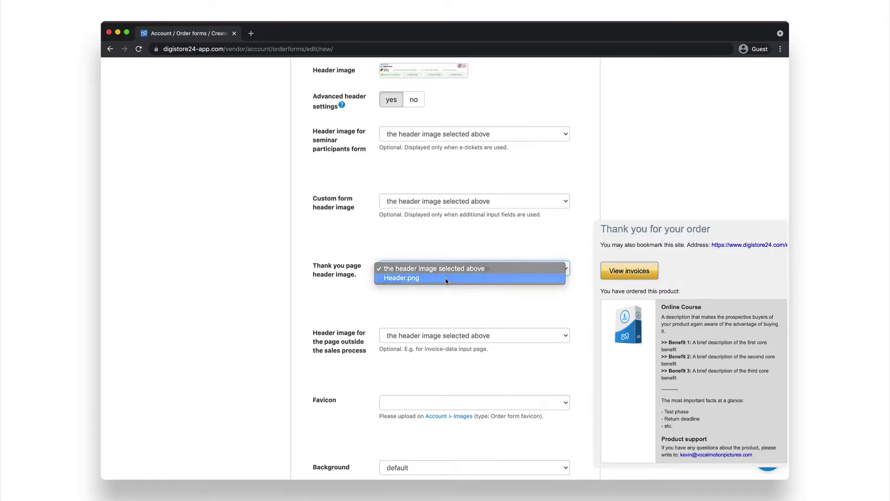
click(446, 278)
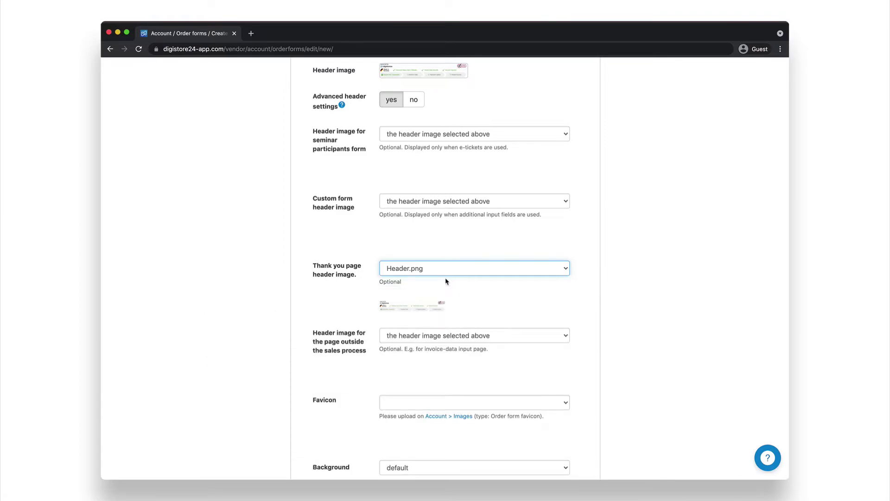
scroll(446, 281, down, 2)
scroll(446, 281, down, 1)
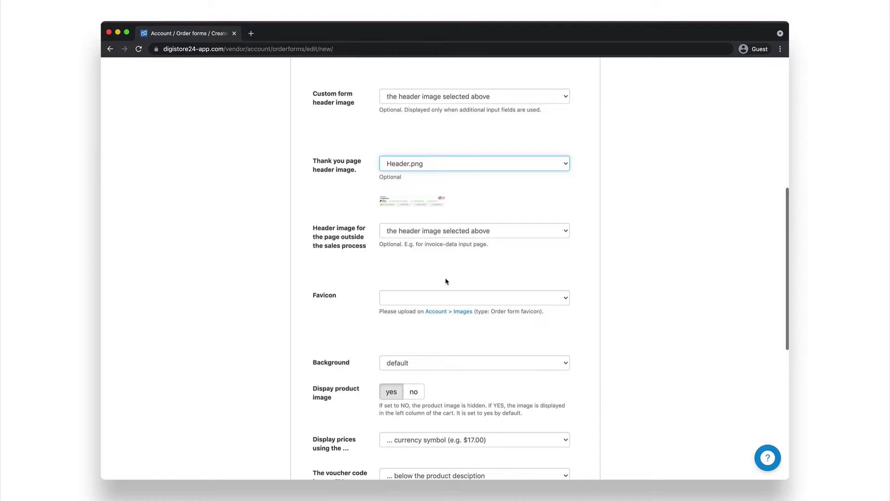
Choose DS24 Favicon.png as the order form's favicon
click(449, 300)
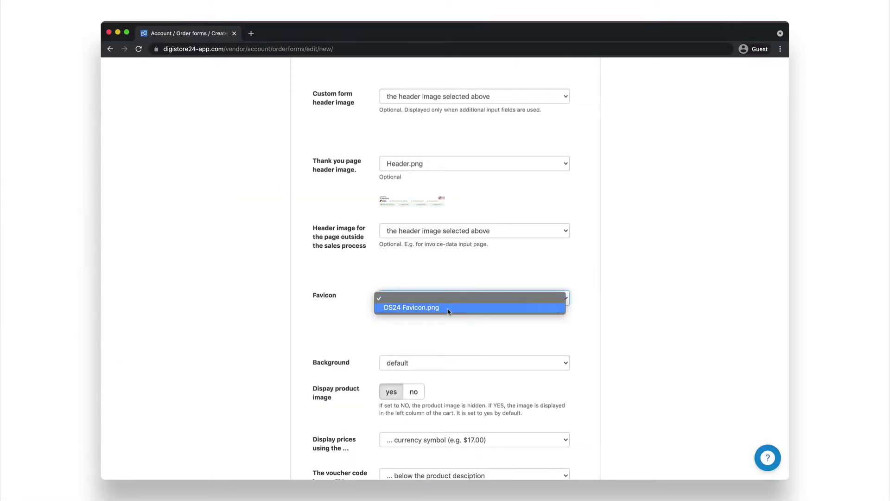
click(449, 307)
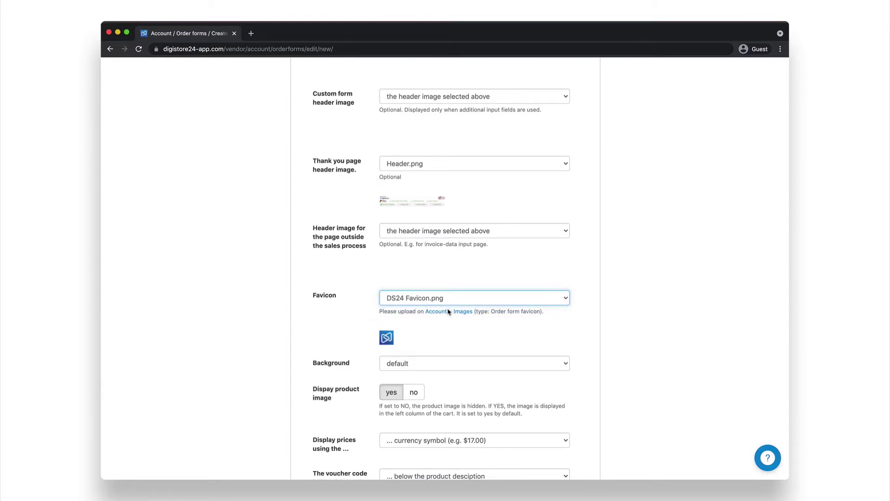
click(448, 311)
scroll(448, 312, down, 2)
scroll(449, 312, down, 1)
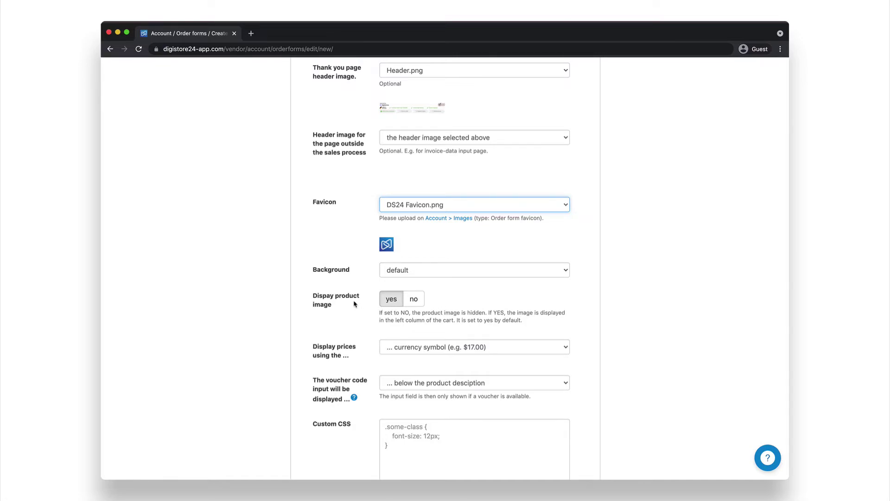
click(255, 458)
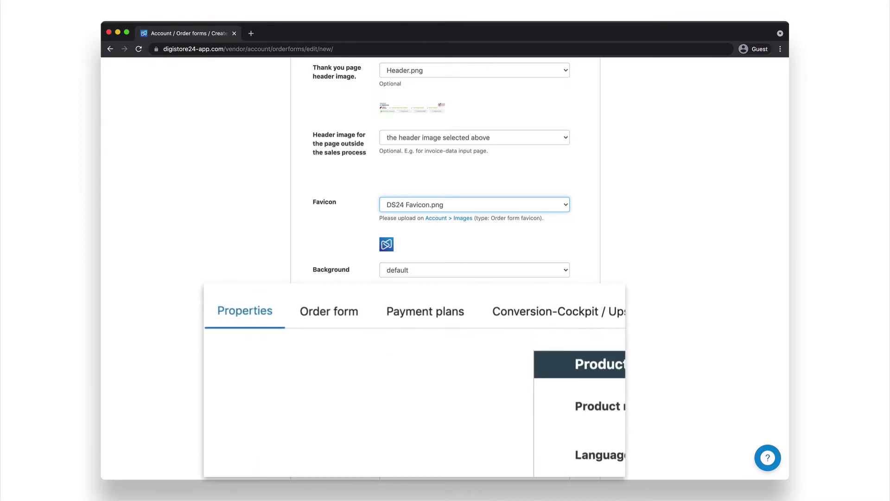
click(340, 327)
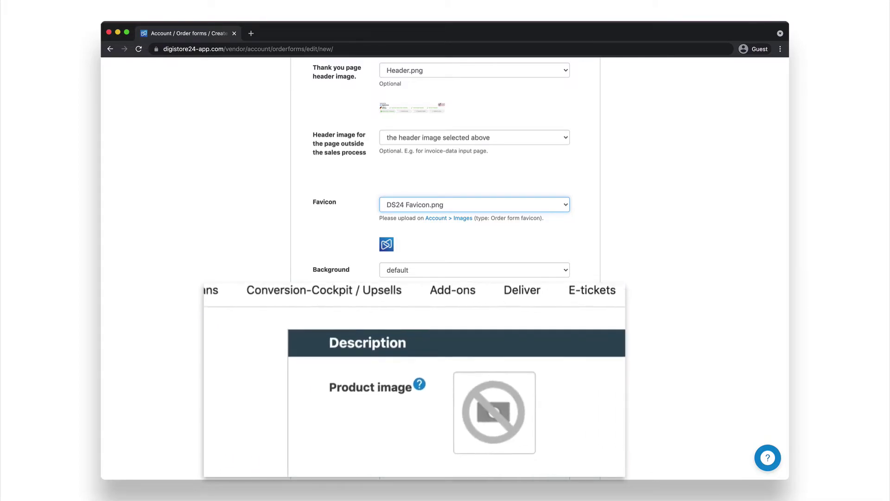
click(463, 431)
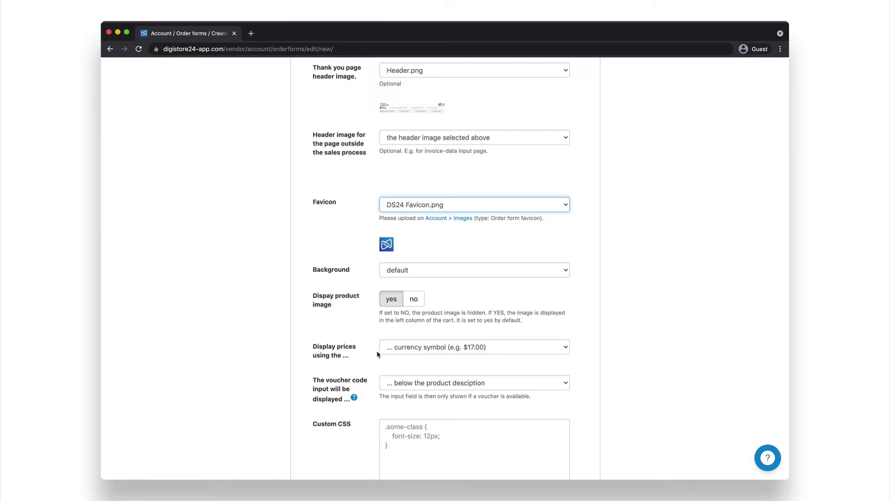
Keep prices displayed with the currency symbol and save 'Order Form for Video'
click(444, 351)
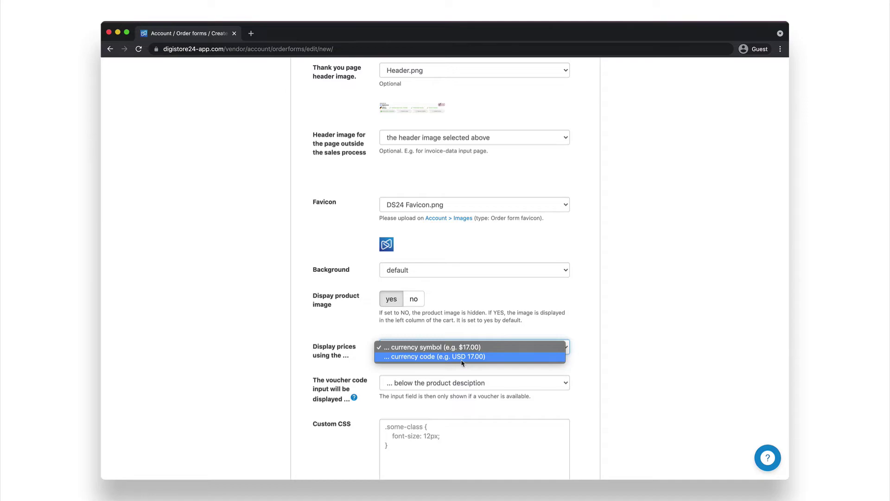
click(464, 370)
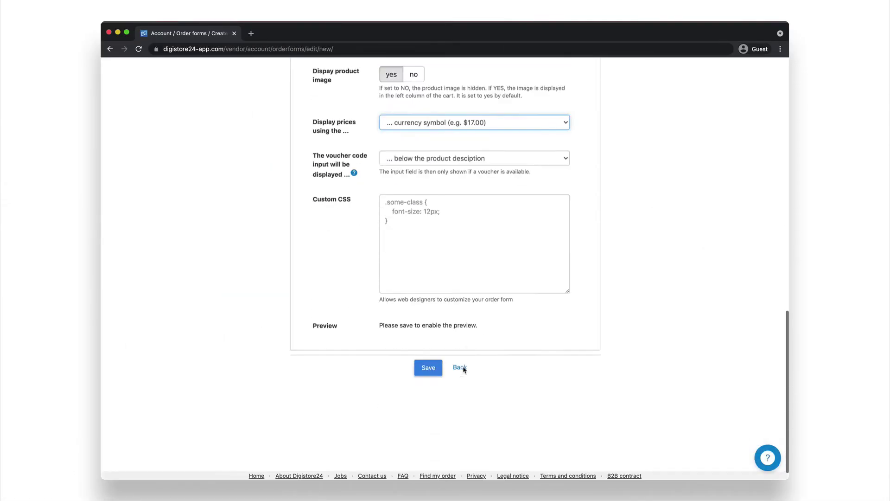
click(428, 353)
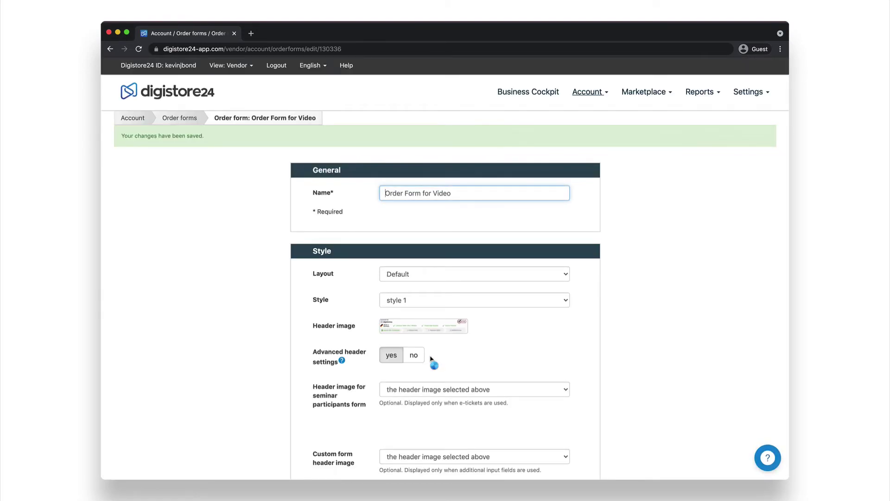
Assign order form '130336 - Order Form for Video' to the Online Course product and save
mouse_move(588, 93)
click(589, 160)
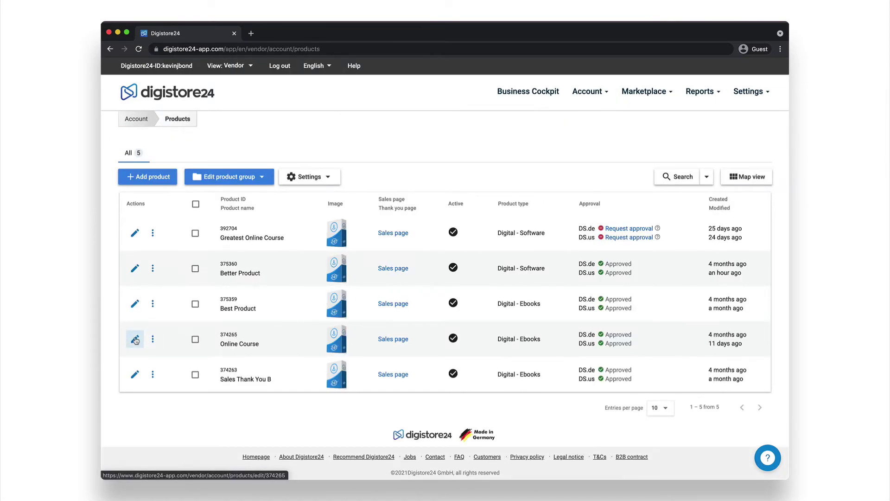
click(135, 340)
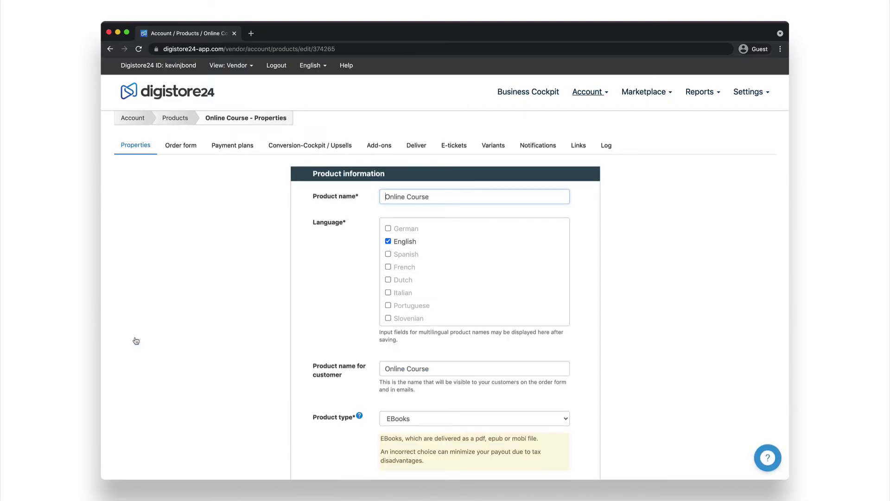
click(192, 152)
scroll(192, 153, down, 5)
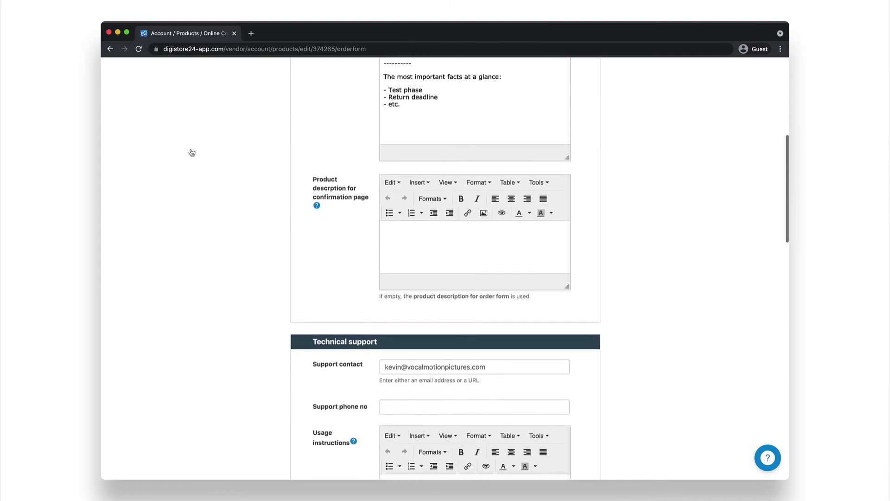
scroll(191, 153, down, 5)
scroll(191, 153, down, 1)
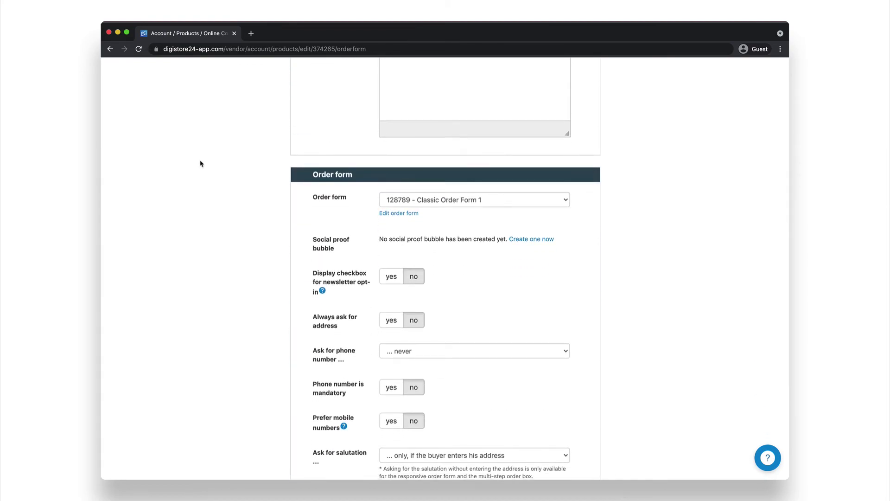
click(491, 205)
click(489, 209)
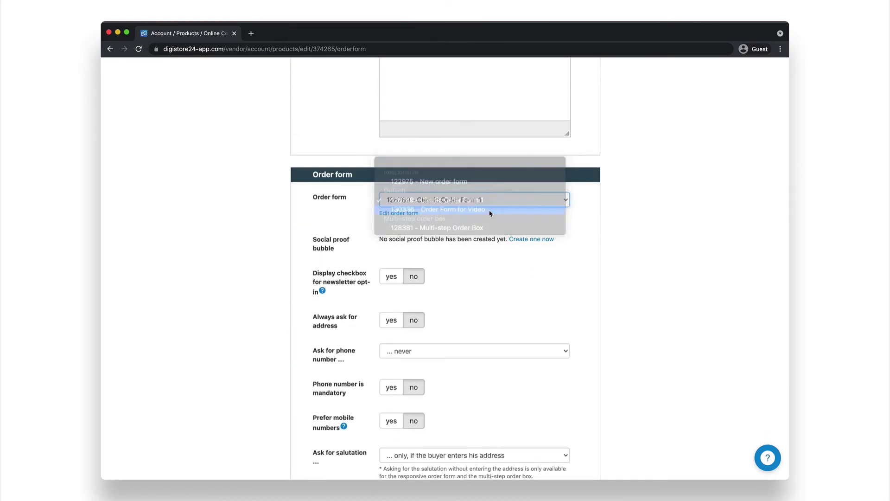
scroll(489, 214, down, 3)
scroll(490, 214, down, 3)
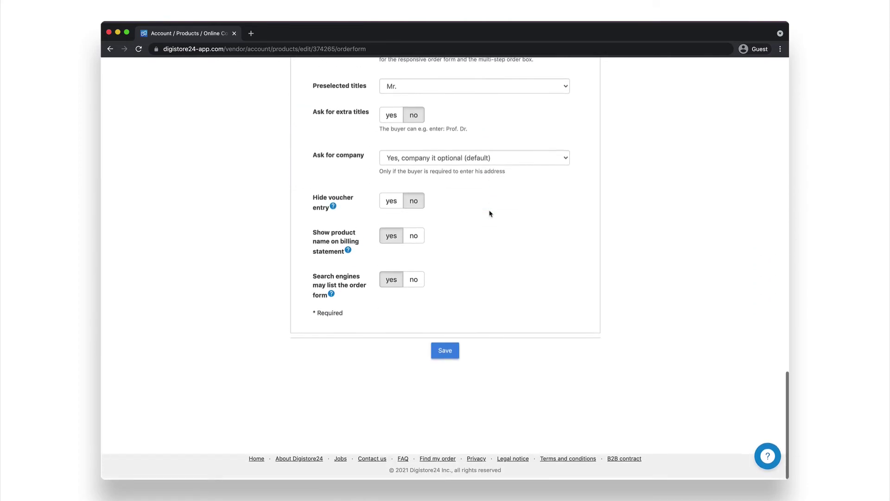
click(450, 358)
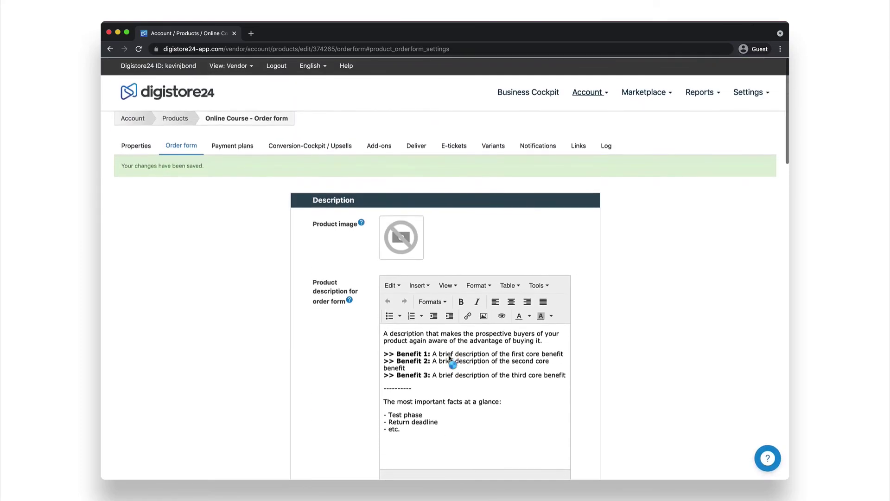
Copy the Online Course's 'Link to order form' URL from its Links tab
click(580, 150)
click(244, 244)
right_click(244, 242)
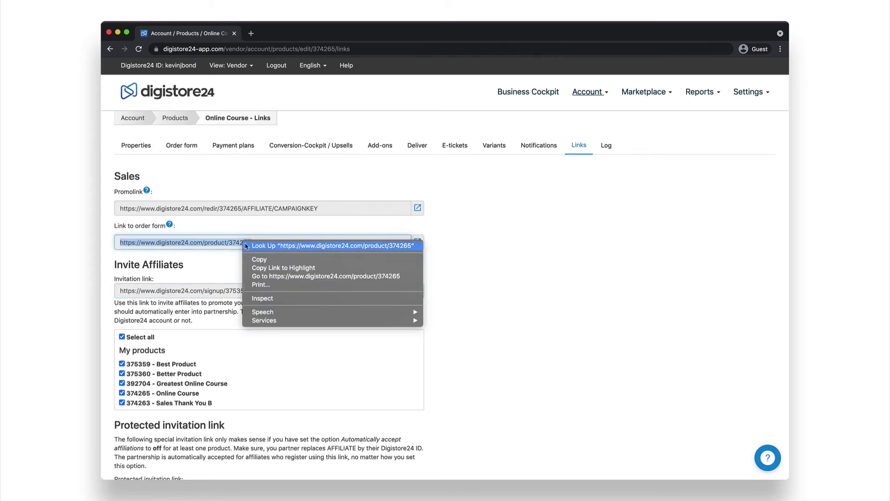
click(271, 261)
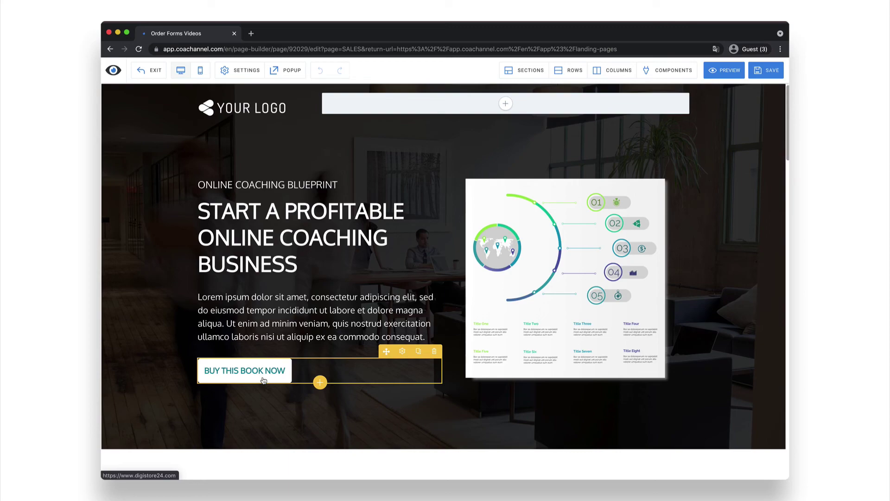
Replace the BUY THIS BOOK NOW button's URL with the copied Digistore24 order form link
click(263, 380)
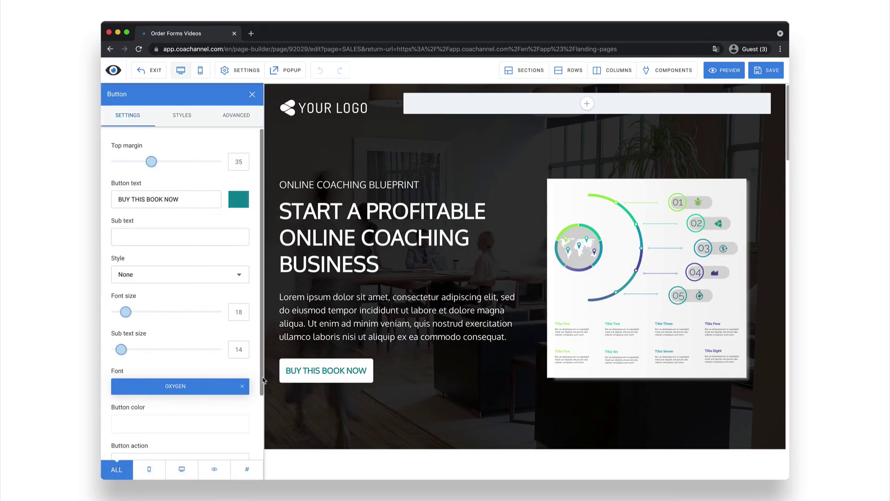
scroll(246, 380, down, 3)
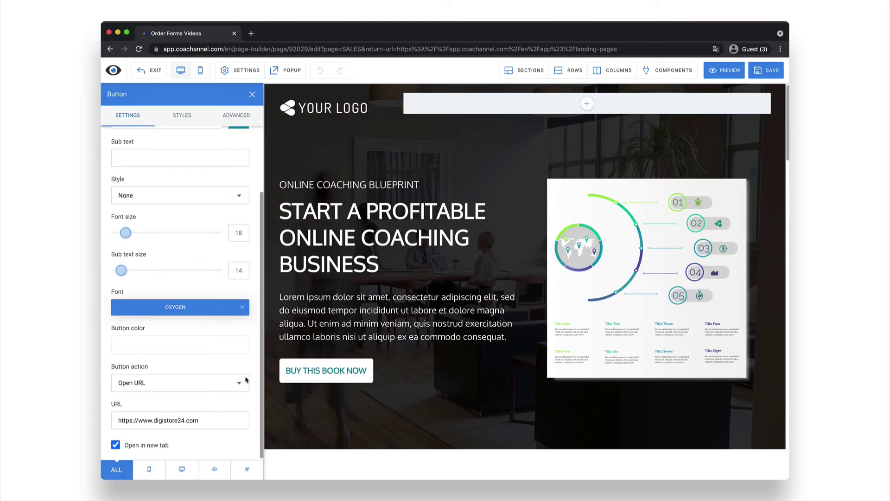
click(207, 420)
key(ctrl+a)
key(ctrl+v)
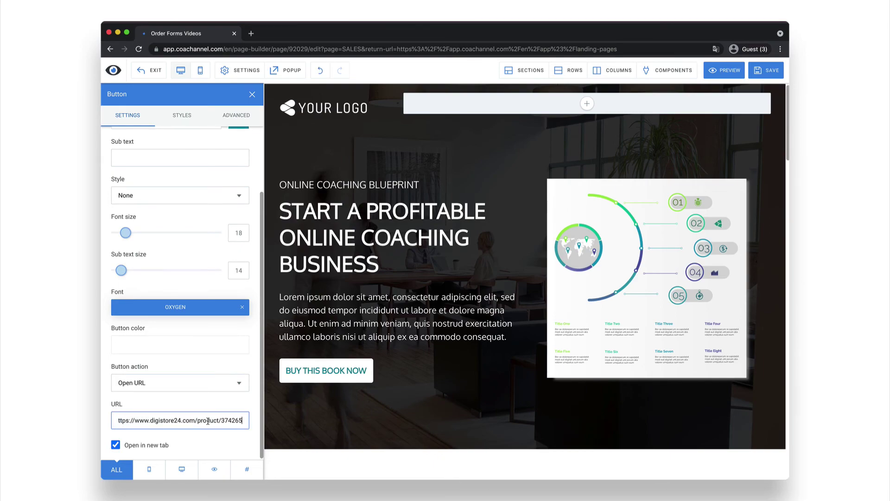